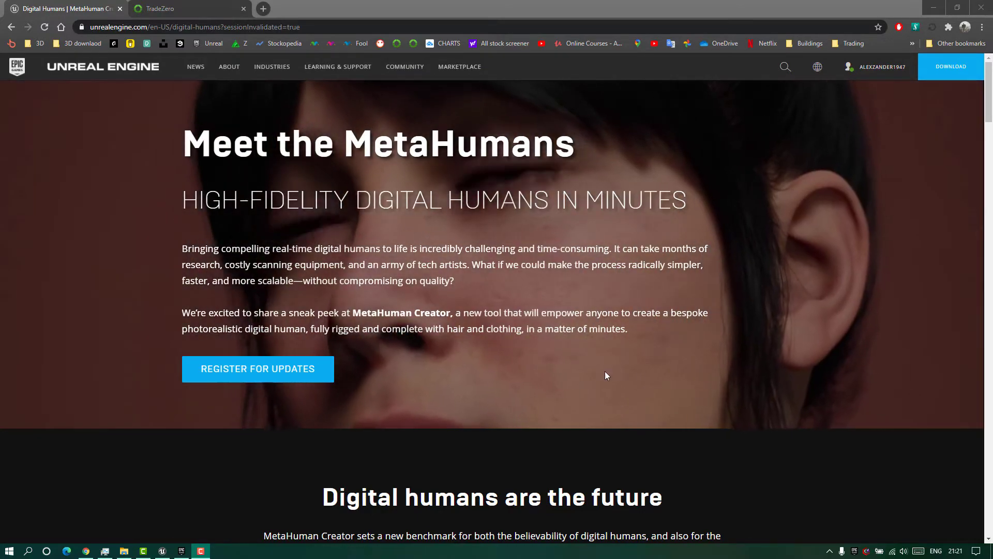
# Step: Scroll the Meet the MetaHumans page down to the free MetaHumans sample section
pyautogui.scroll(-15, 708, 369)
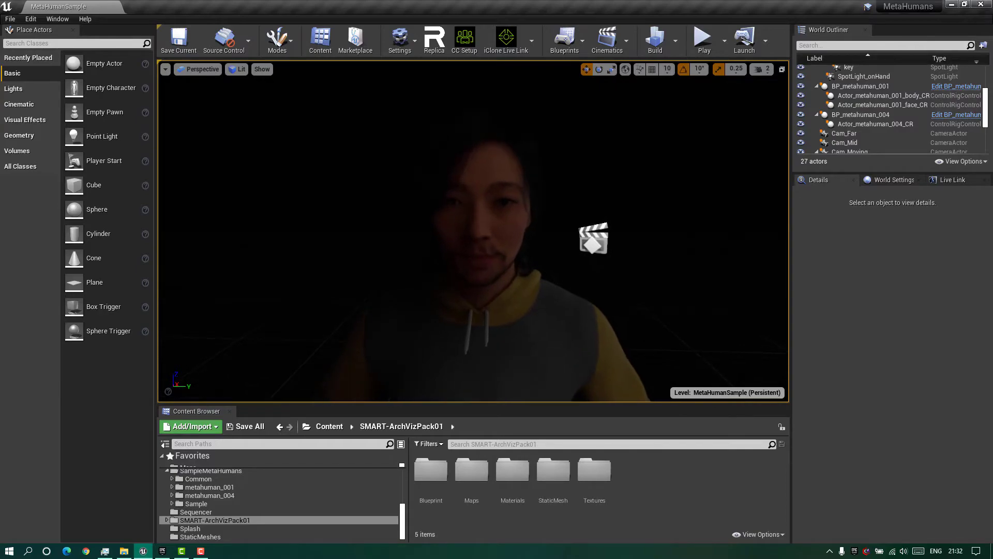
# Step: Add the Office Scene pack from the launcher's Vault to the MetaHumans project
pyautogui.click(162, 551)
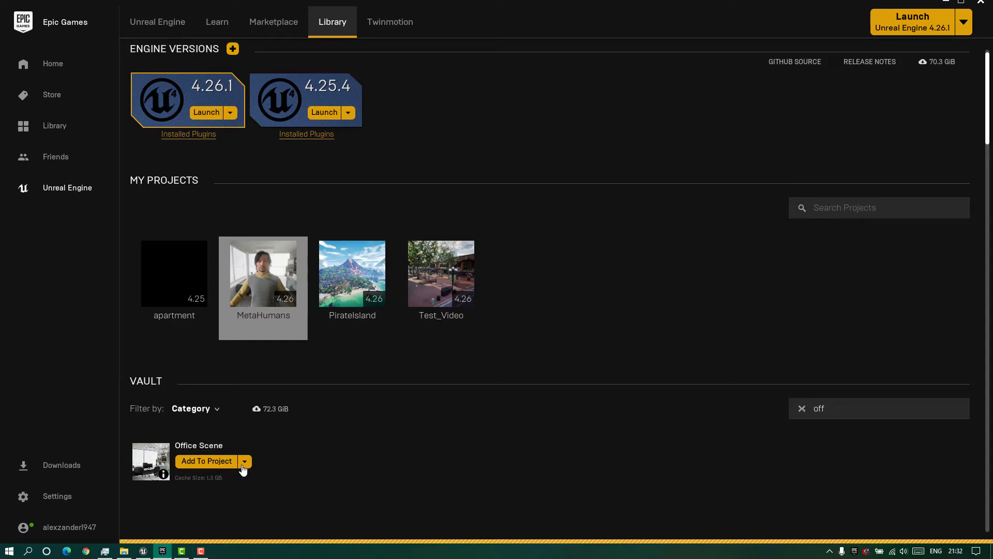
pyautogui.click(201, 551)
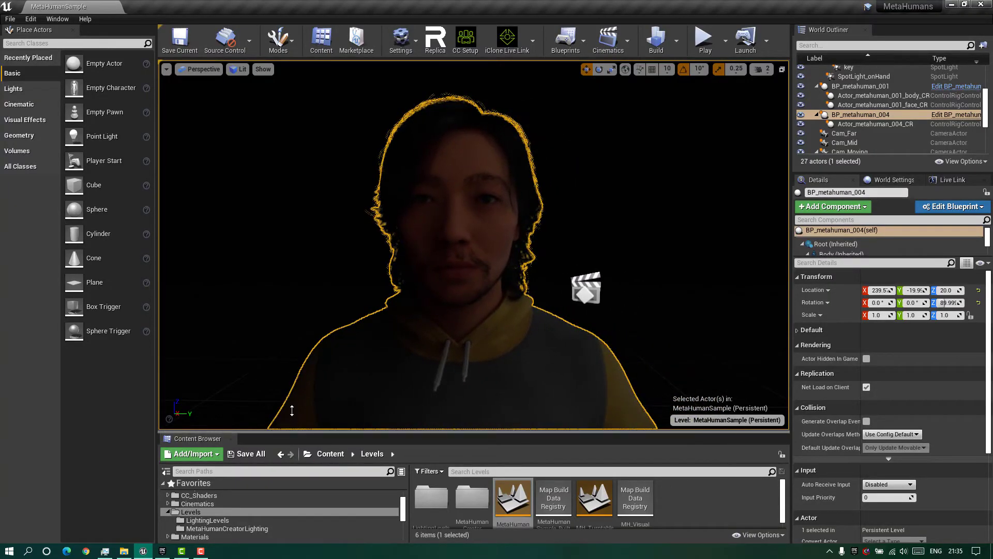
# Step: Open the tests map from OfficeScene > Maps and view the office desk
pyautogui.moveTo(292, 410); pyautogui.dragTo(291, 388)
pyautogui.scroll(-3, 216, 502)
pyautogui.click(209, 488)
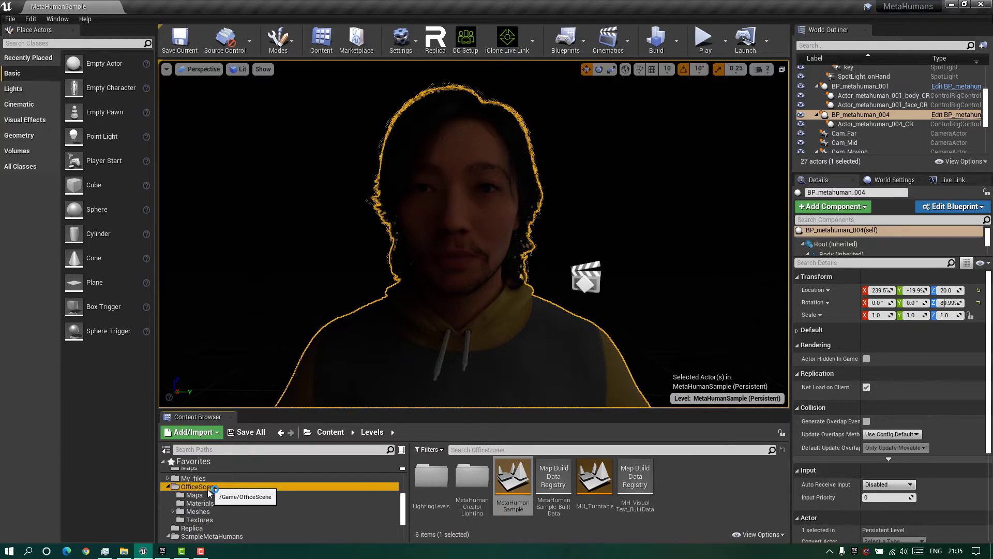
pyautogui.click(194, 495)
pyautogui.doubleClick(429, 481)
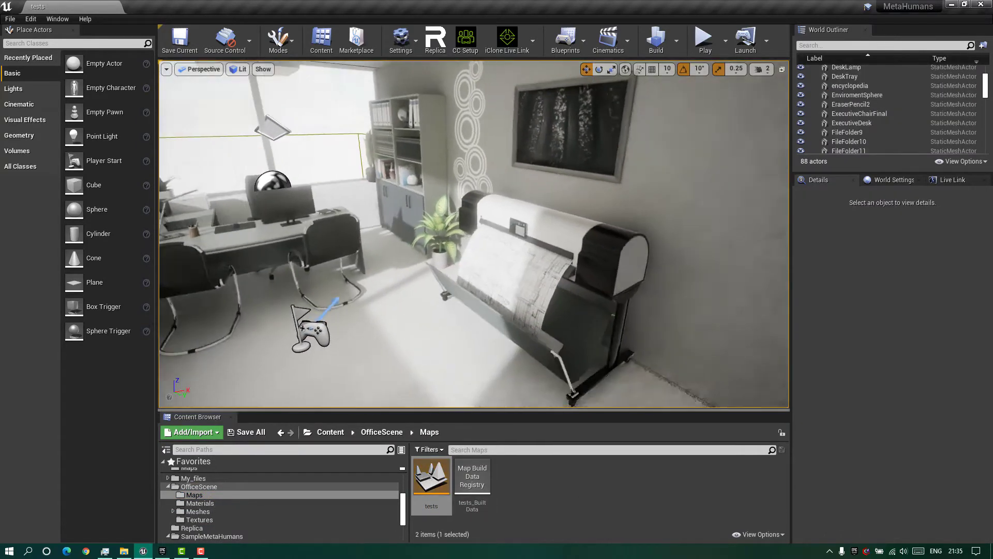
pyautogui.moveTo(473, 233); pyautogui.dragTo(428, 252)
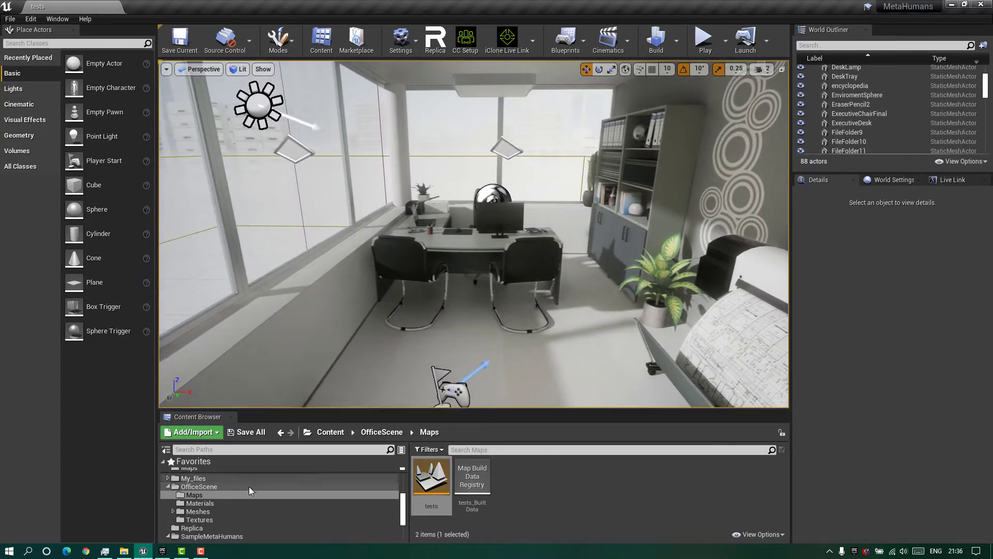
# Step: Drag BP_metahuman_004 from the metahuman_004 folder into the office scene
pyautogui.scroll(-3, 234, 508)
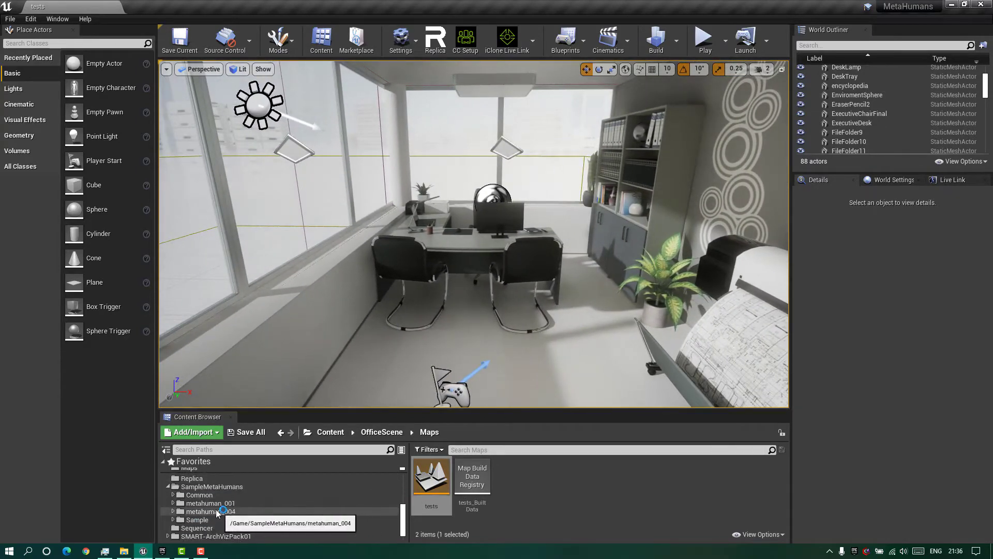
pyautogui.click(218, 512)
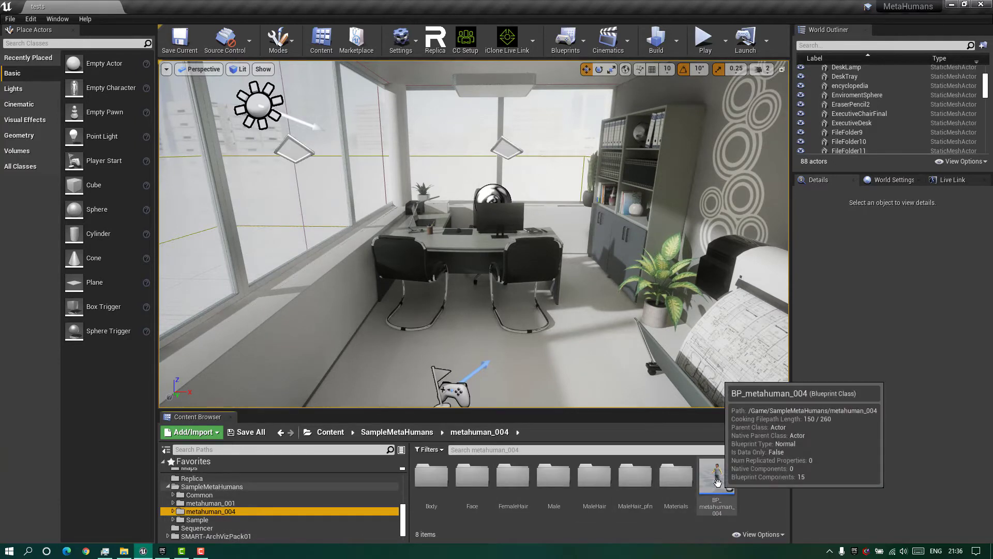
pyautogui.moveTo(717, 482); pyautogui.dragTo(575, 363)
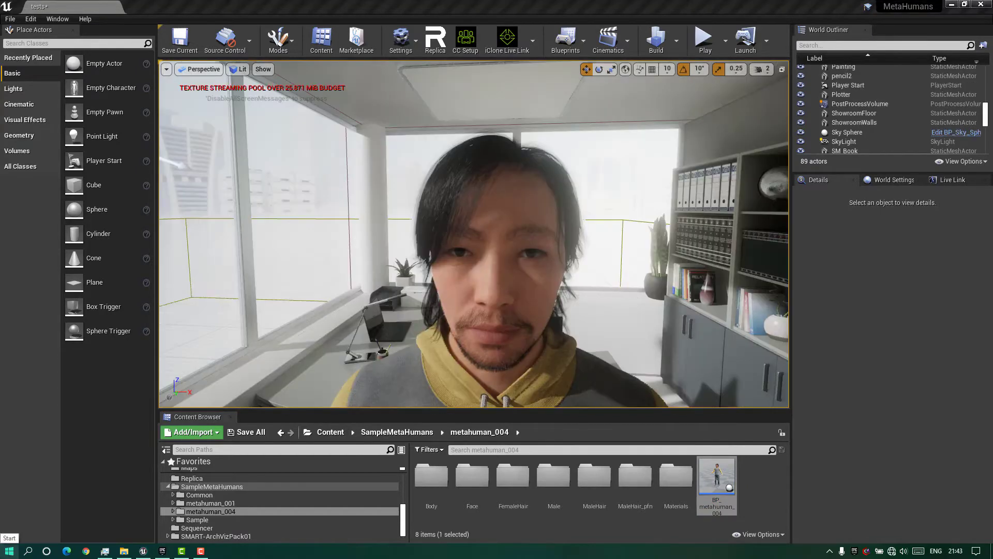
pyautogui.click(9, 551)
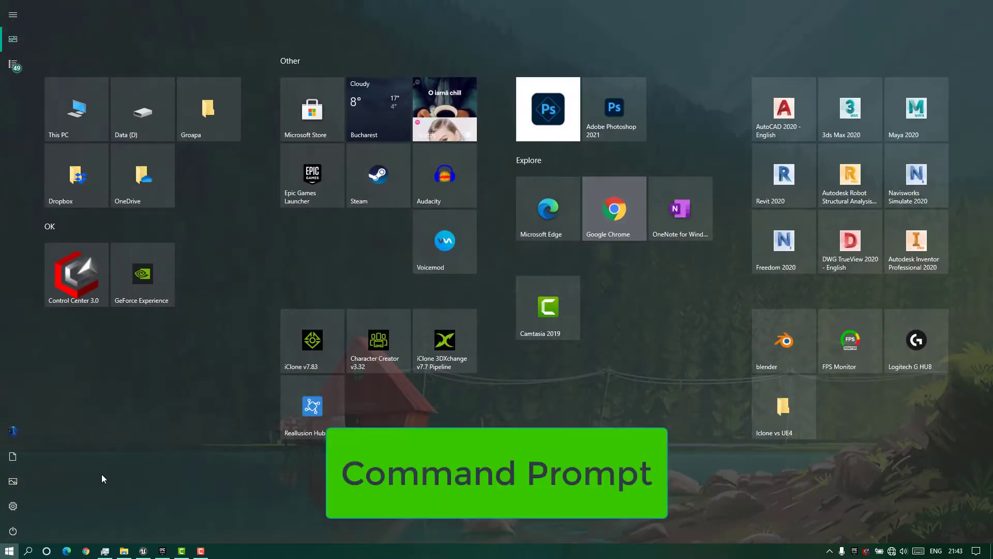
# Step: Run ipconfig in Command Prompt and select the Wi-Fi IPv4 address 192.168.43.161
pyautogui.write('com')
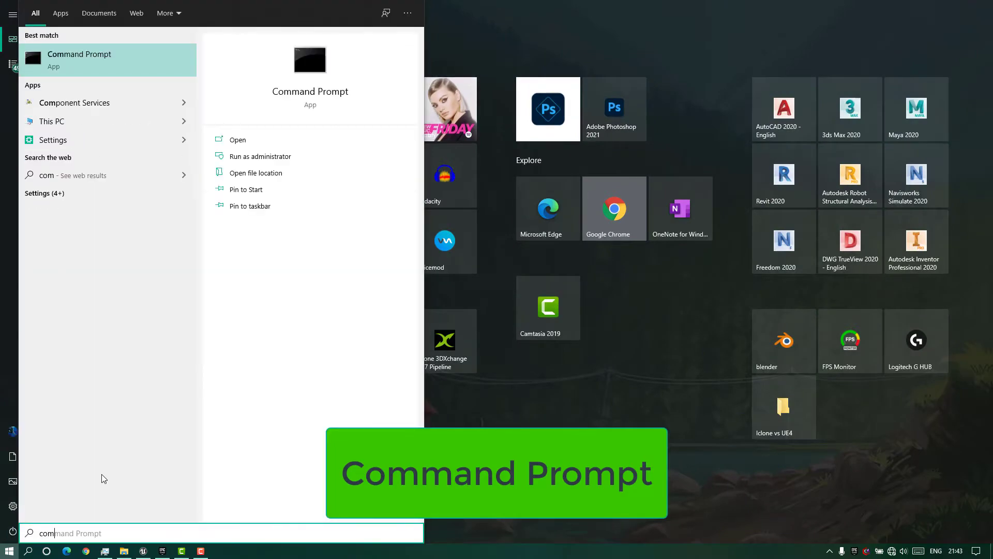
pyautogui.click(101, 67)
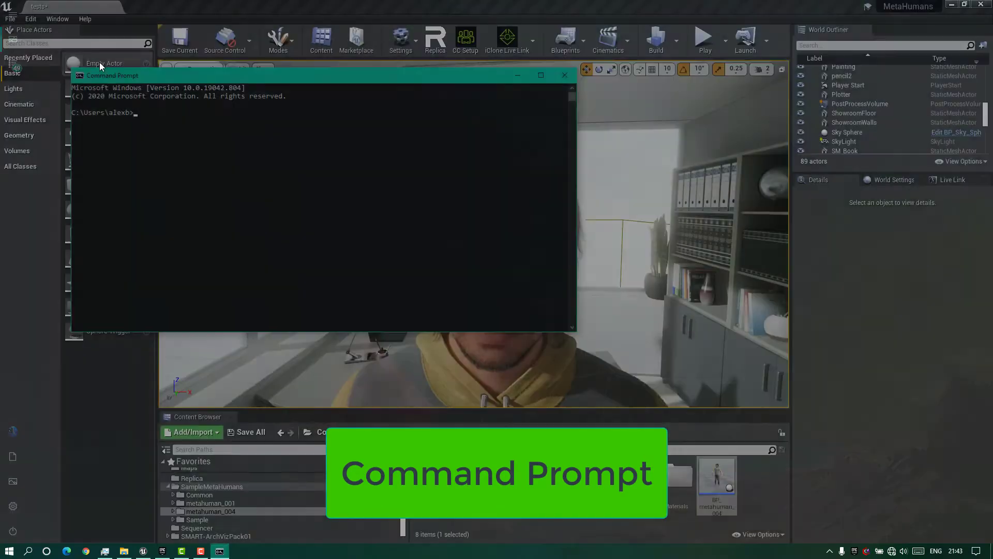
pyautogui.moveTo(281, 79); pyautogui.dragTo(285, 176)
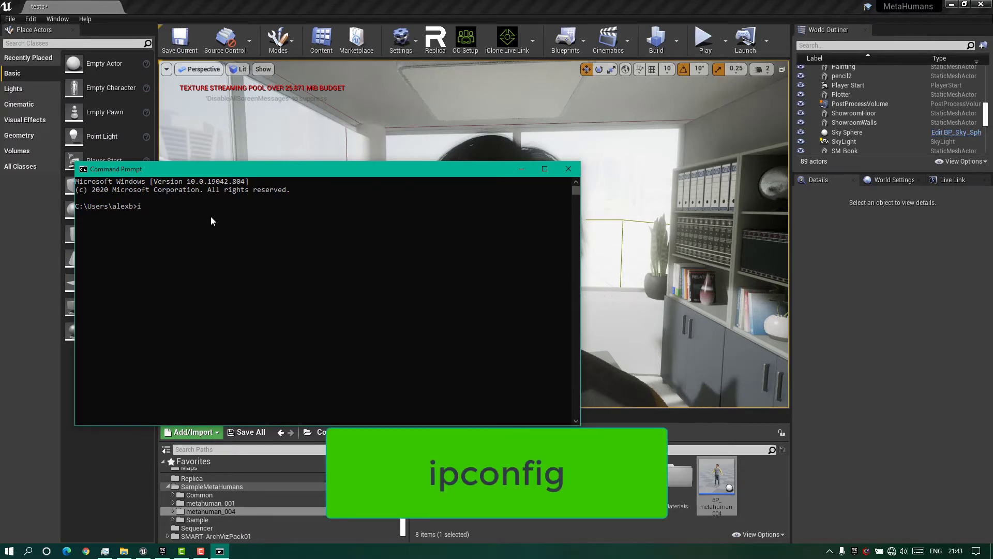
pyautogui.write('ipconfig')
pyautogui.press('Return')
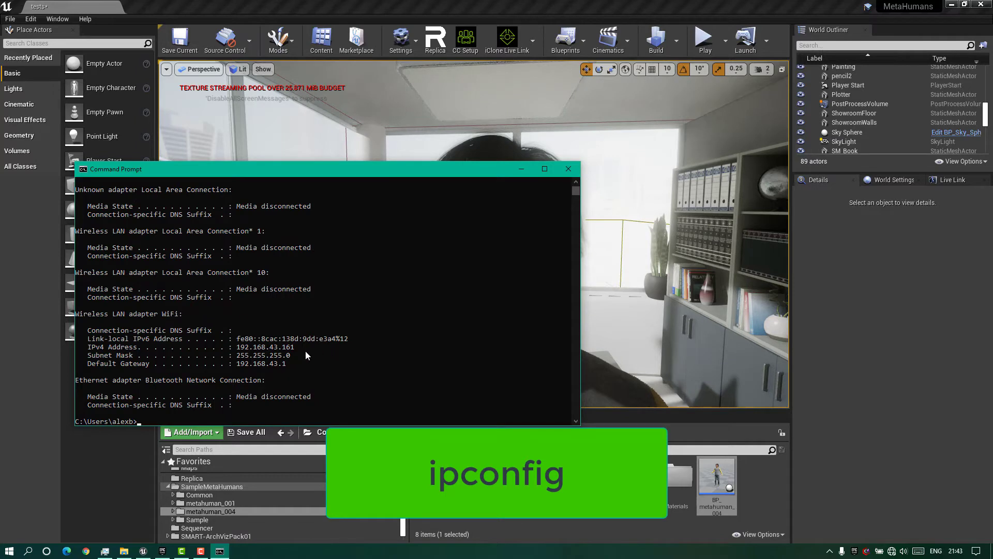
pyautogui.moveTo(298, 347); pyautogui.dragTo(197, 352)
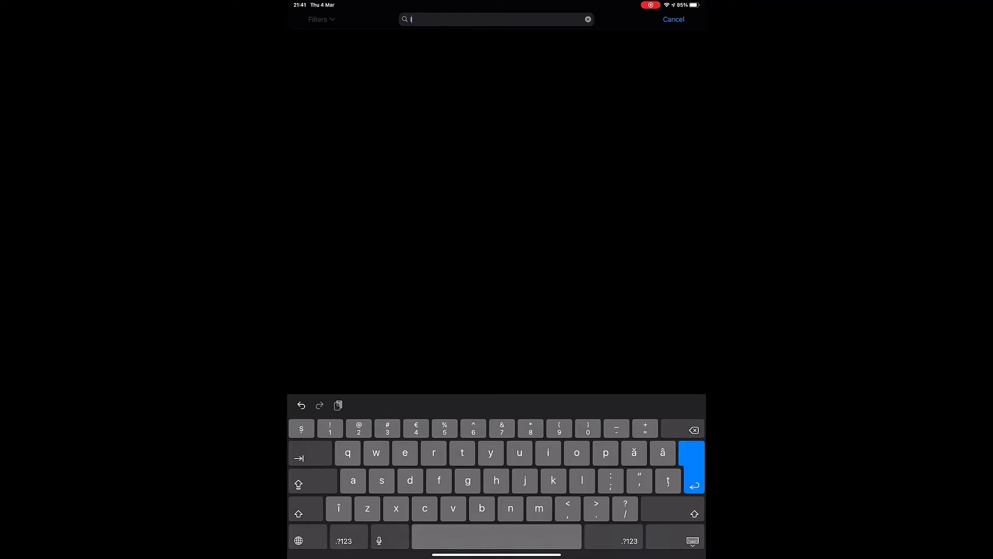
# Step: Search the App Store for 'live link' and open the Live Link Face app
pyautogui.write('ive')
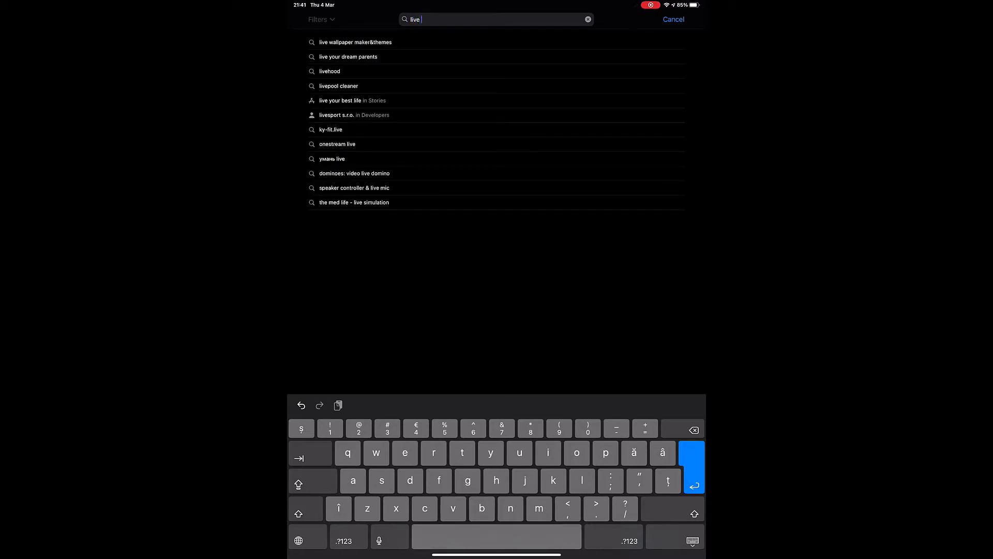
pyautogui.write(' link')
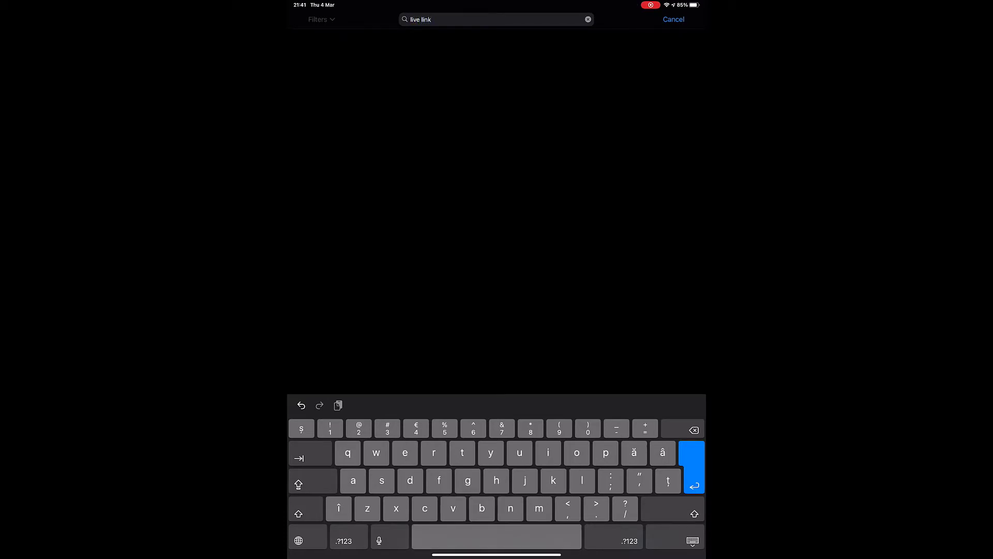
pyautogui.press('Return')
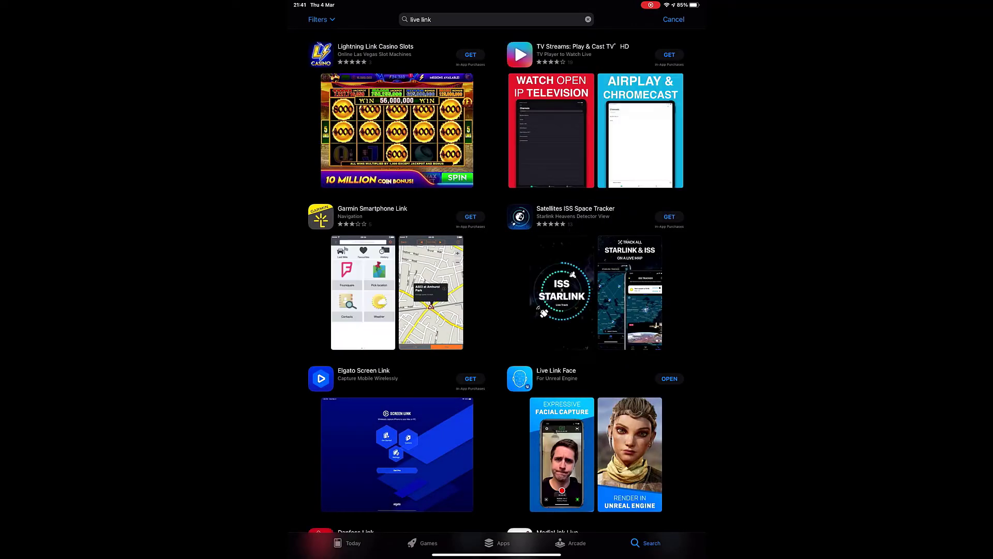
pyautogui.scroll(-5, 497, 280)
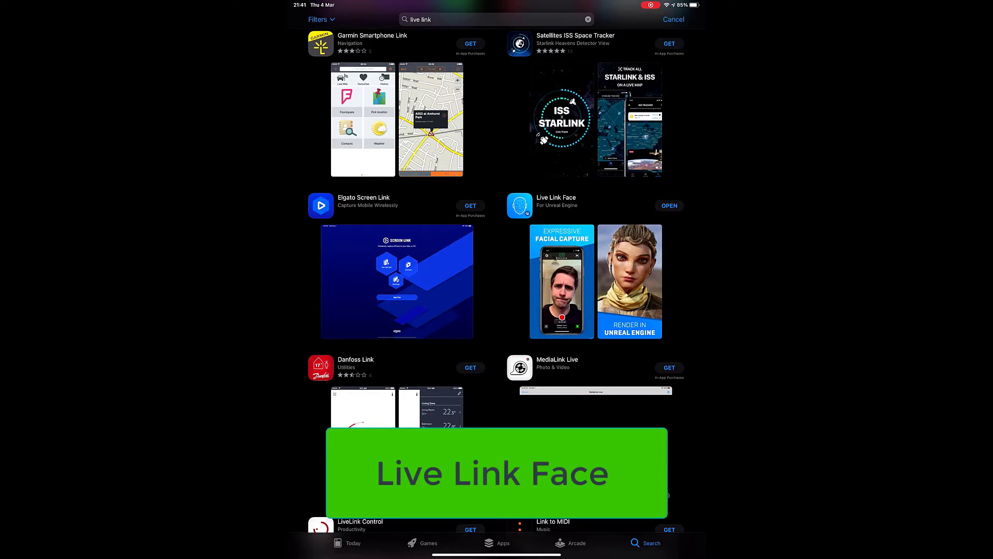
pyautogui.click(556, 202)
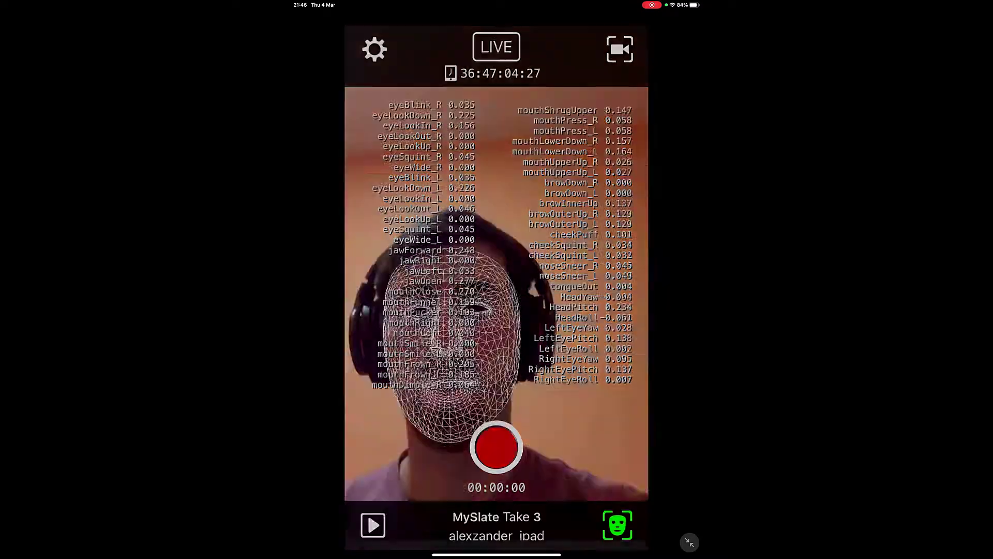
# Step: Edit the Live Link target's IP address to 192.168.43.161 in Live Link Face settings
pyautogui.click(374, 49)
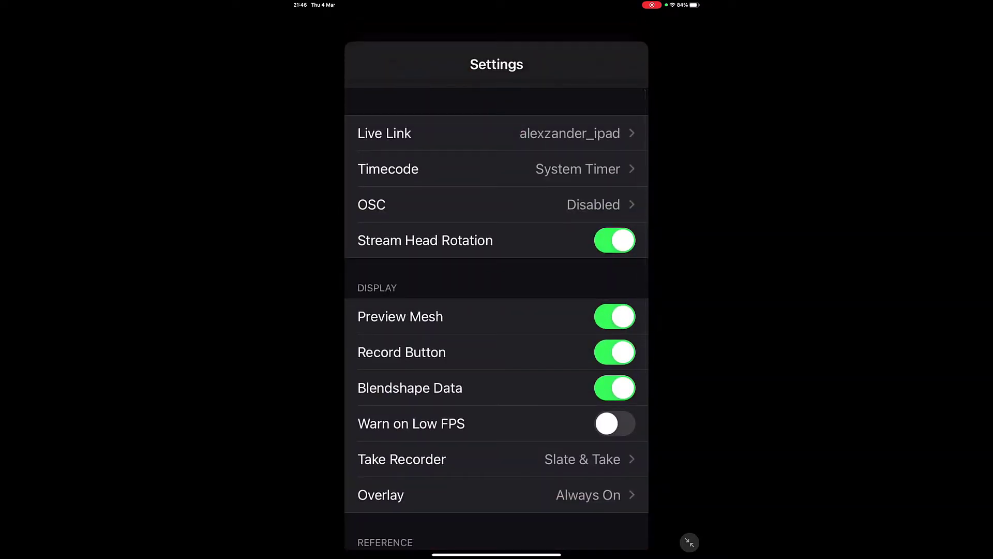
pyautogui.click(385, 133)
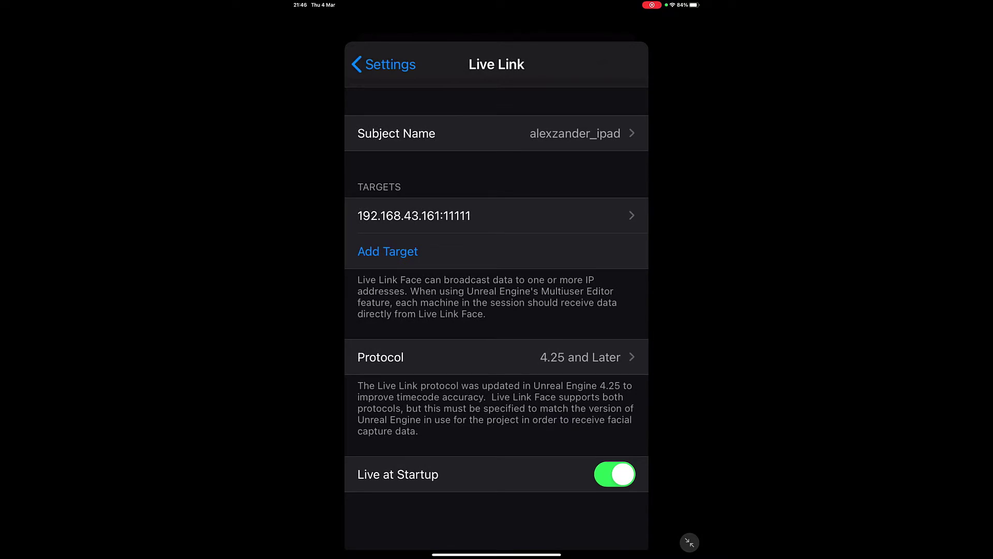
pyautogui.click(414, 215)
pyautogui.click(572, 133)
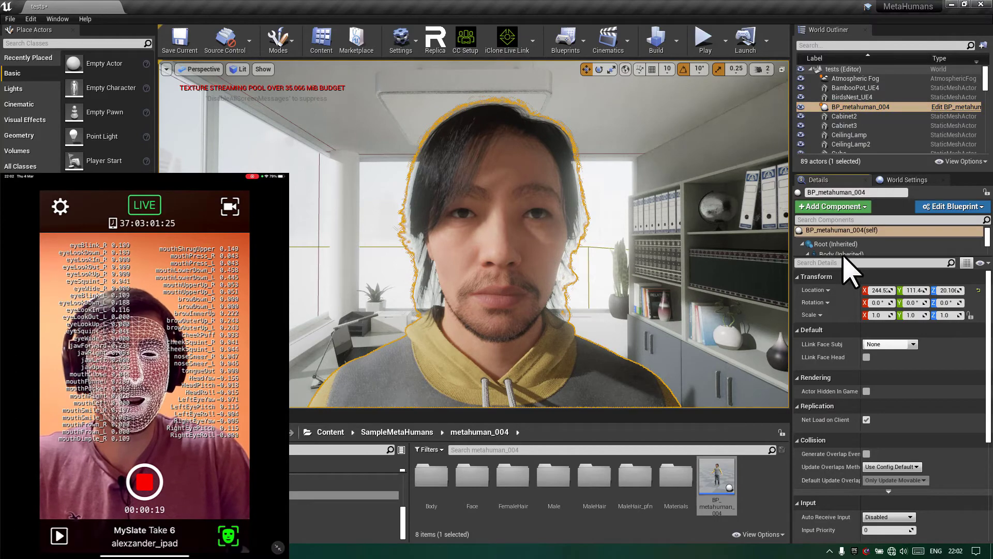
# Step: Set BP_metahuman_004's LLink Face Subj to the iPad and enable LLink Face Head
pyautogui.click(913, 344)
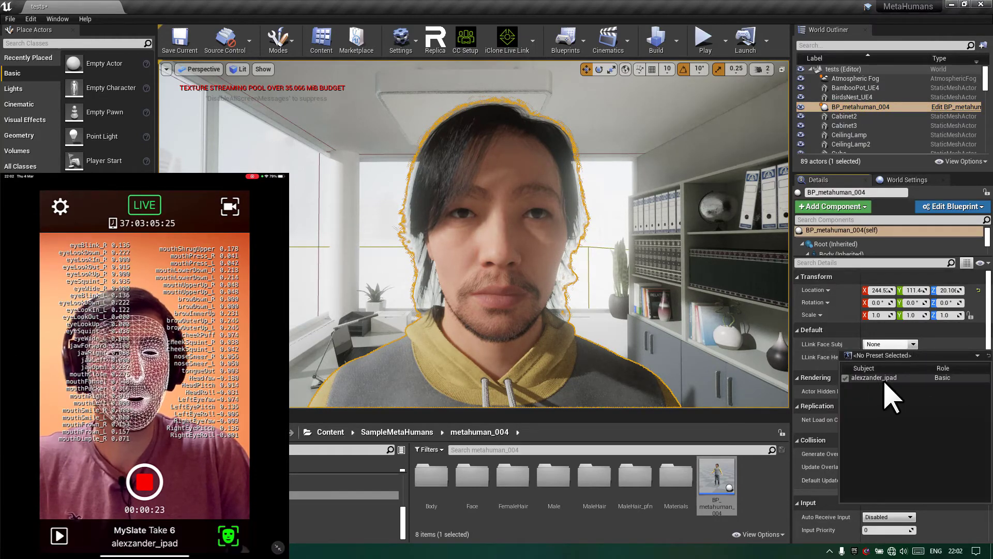
pyautogui.click(886, 379)
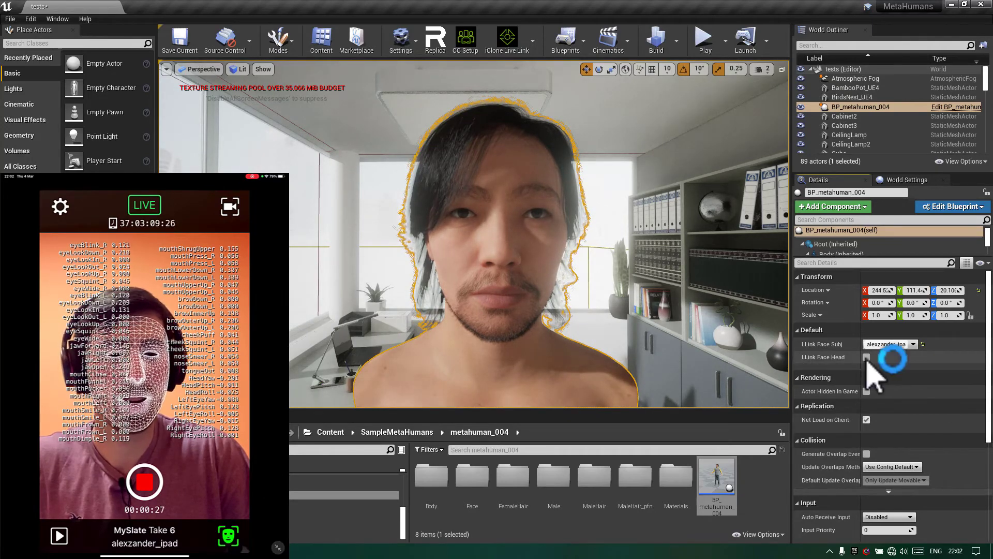
pyautogui.click(867, 357)
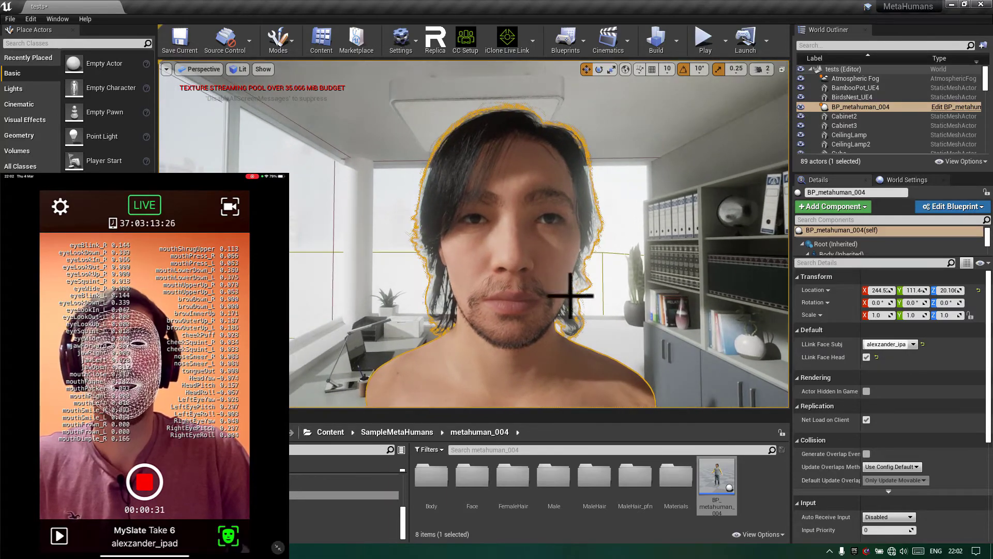
pyautogui.click(707, 48)
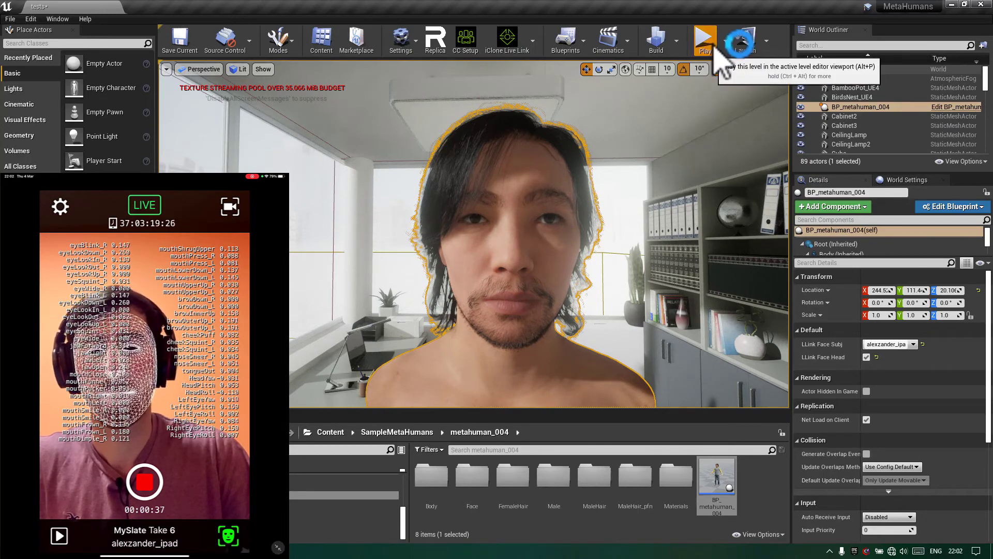
# Step: Play the tests level in the editor to see the MetaHuman follow the iPad capture
pyautogui.click(715, 45)
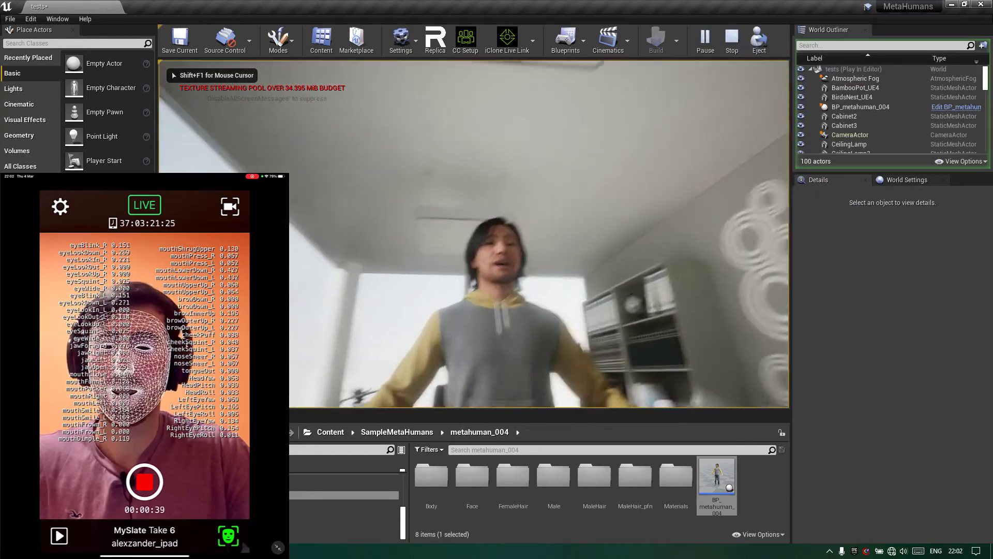